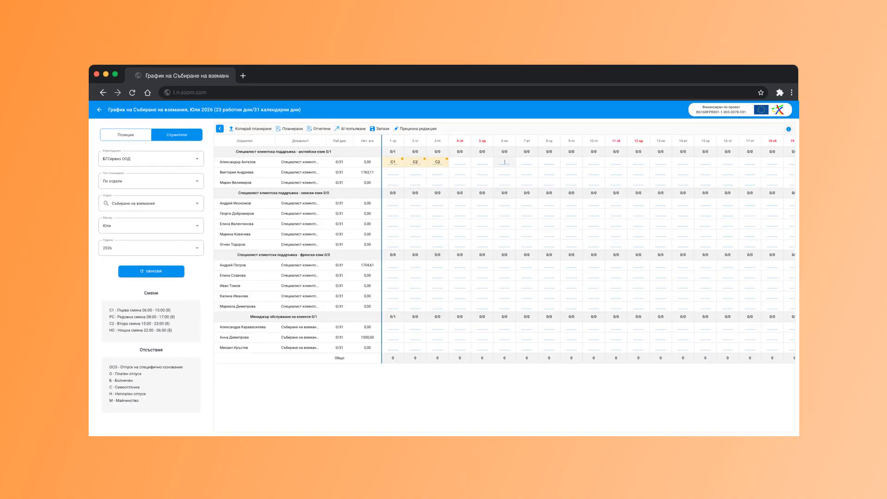
Enter the 6–10 July shifts for English-language support: C1, PC, PC, PC, C2 in the first row, all C1 in the second, all C2 in the third
click(504, 162)
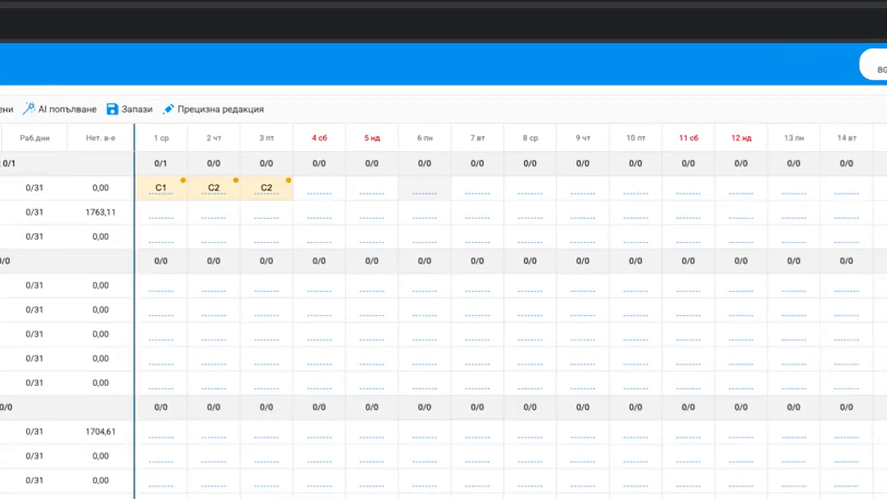
text(C1)
key(Tab)
text(PC)
key(Tab)
text(PC)
key(Tab)
text(P)
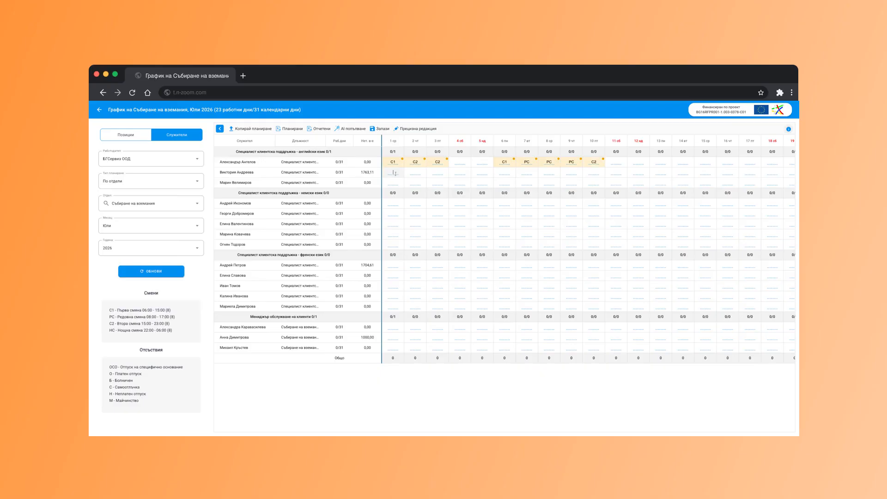
drag(505, 172, 590, 182)
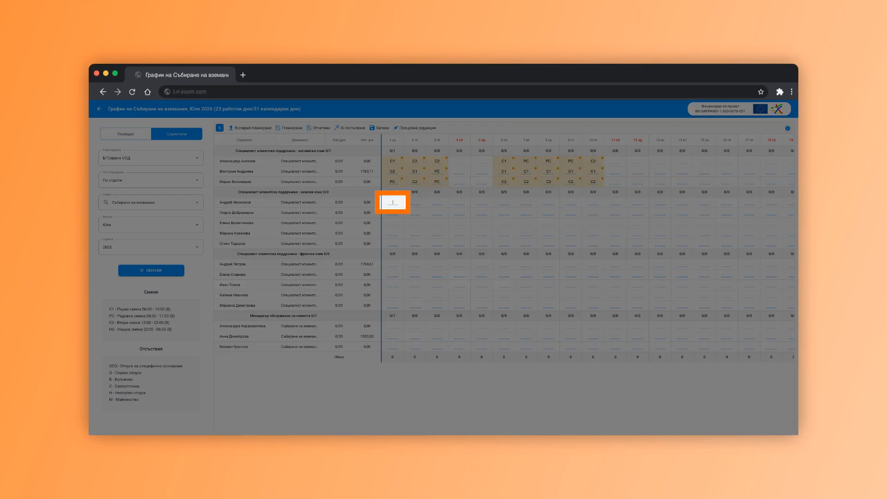
Fill the 1–10 July workdays for the German-support, French-support and manager groups with alternating C1/C2 shifts, using PC/C2 in each group's third row
drag(392, 203, 442, 240)
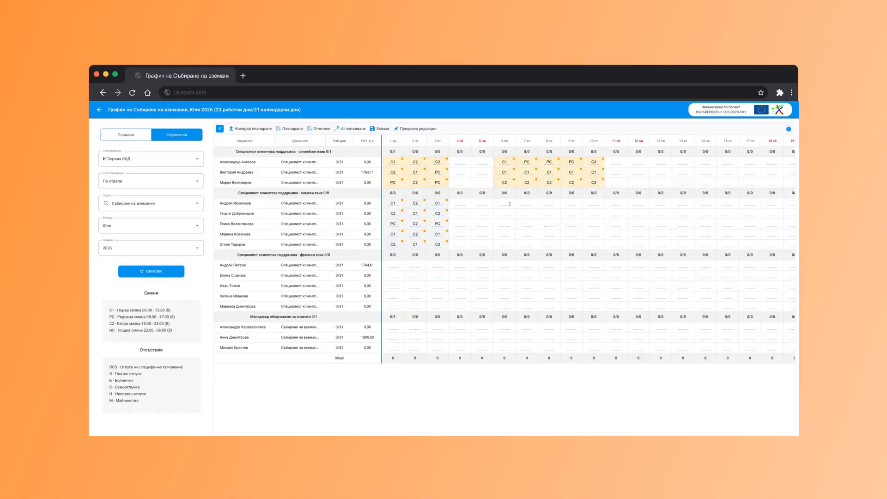
drag(504, 202, 593, 244)
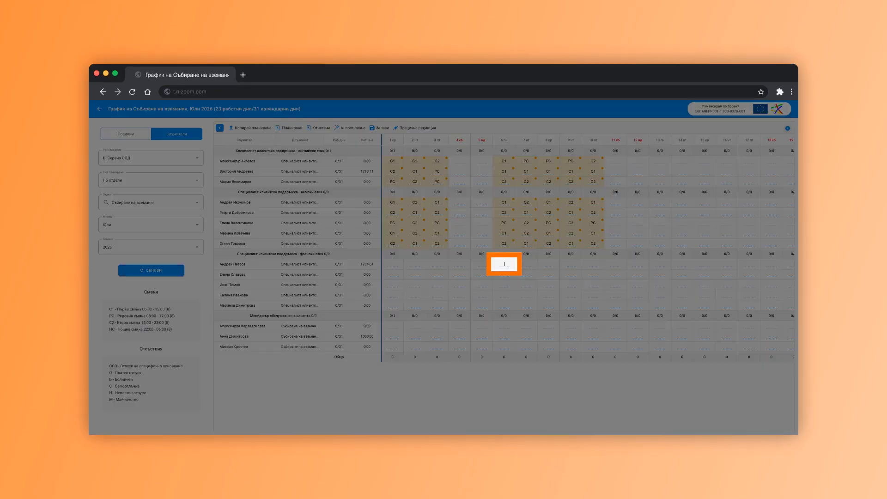
click(504, 264)
text(C1	C2	C1	C2	C1 C2	C1	C2	C1	C2 PC	C2	PC	C2	PC C1	C2	C1	C2	C1 C2	C1	C2	C1	C2)
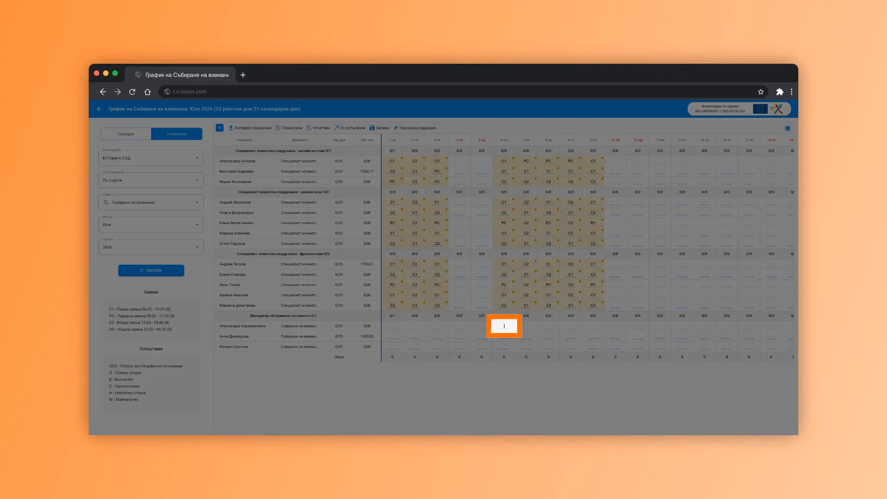
drag(392, 326, 437, 348)
Paste C1, C2 and PC shifts into 13–17 July for the employee groups and save the schedule
drag(553, 162, 639, 185)
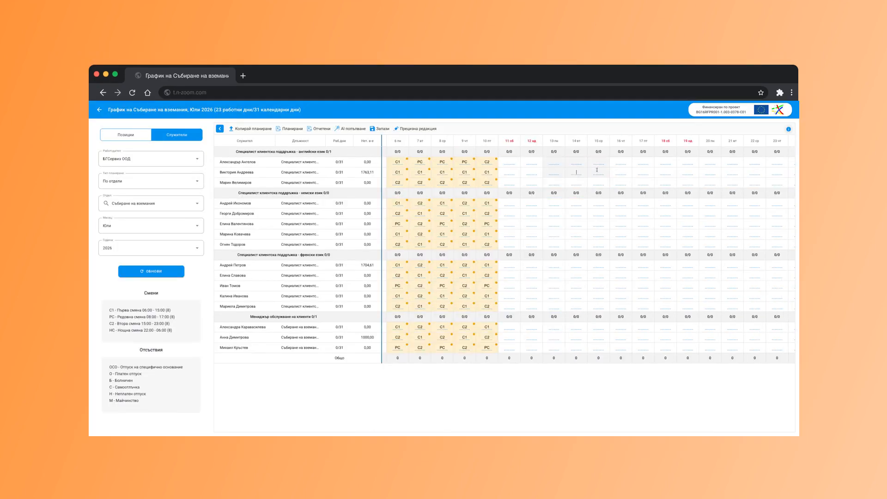
key(ctrl+v)
drag(554, 203, 639, 244)
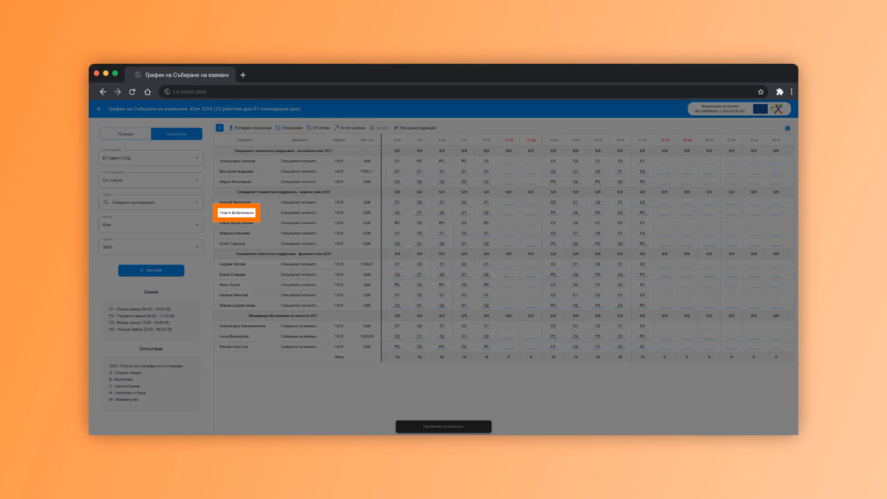
Start an absence for the second German-support employee with type Отпуск and basis Платен годишен отпуск
click(237, 212)
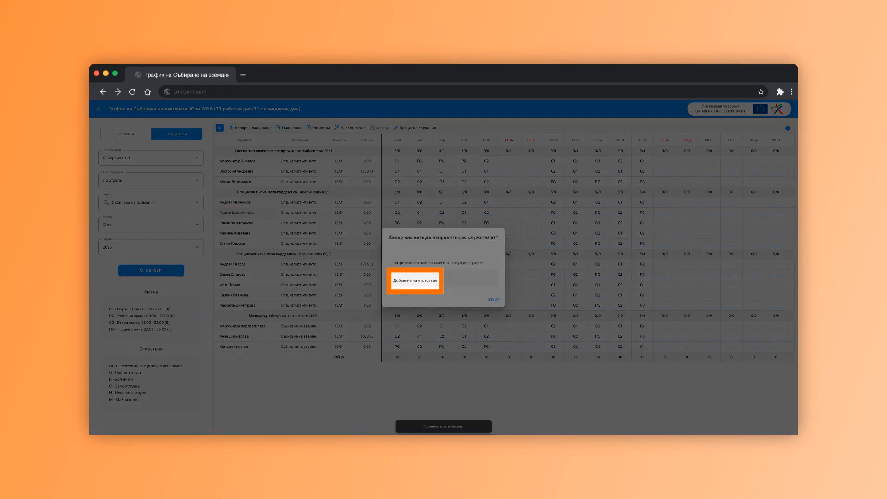
click(415, 280)
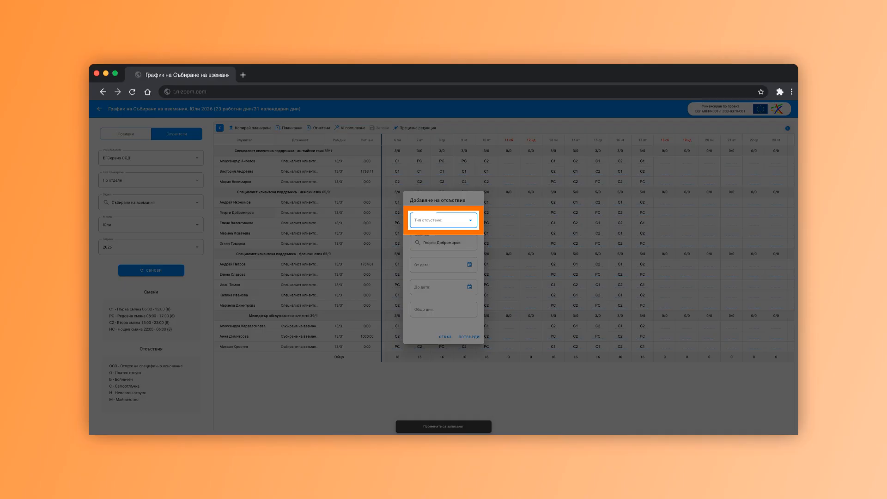
click(443, 220)
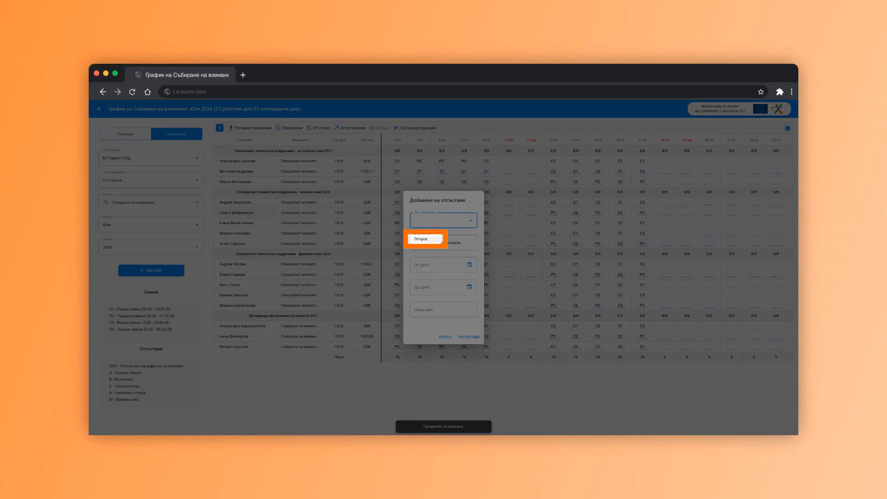
click(425, 239)
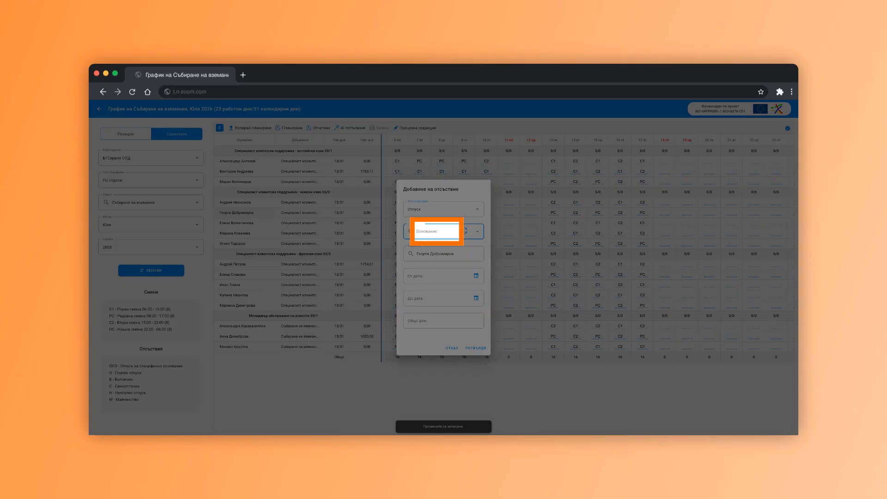
click(436, 231)
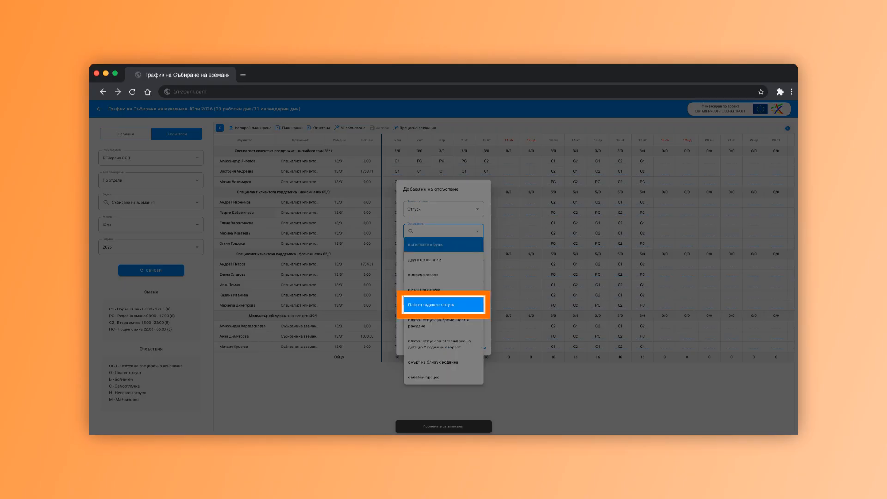
click(431, 303)
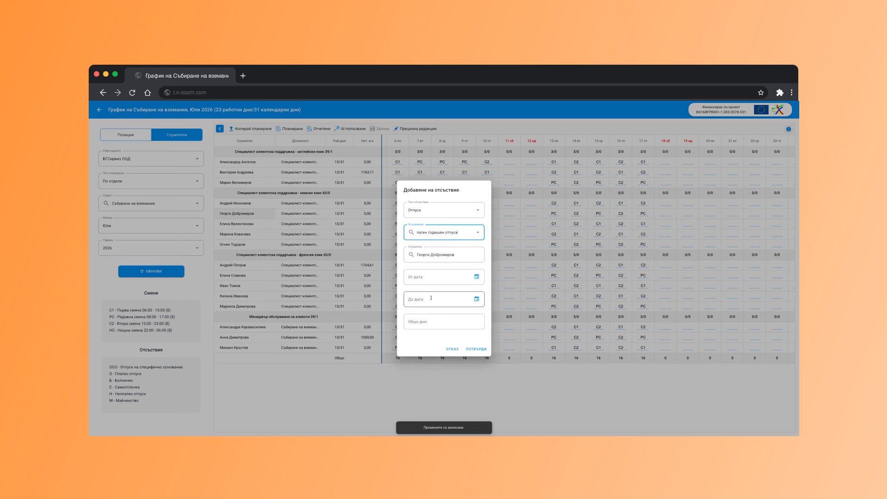
Set the absence period to 13.07.2026–17.07.2026 with 5 total days and confirm adding the leave
click(476, 277)
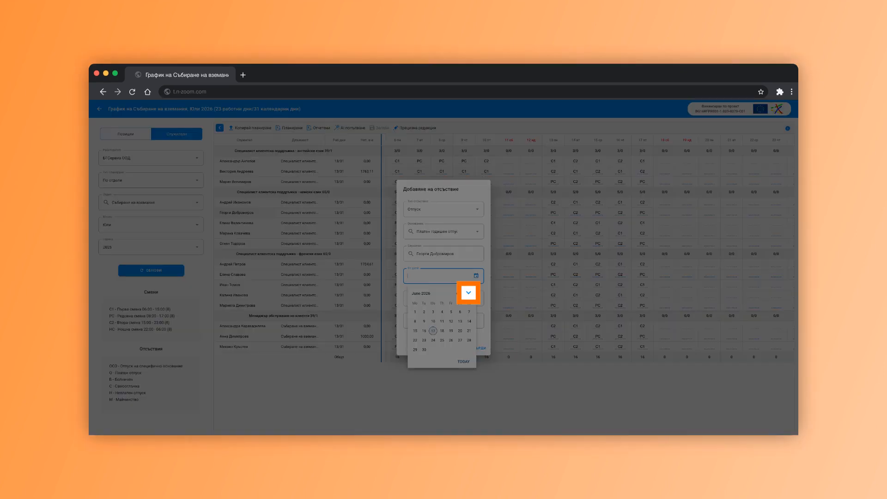
click(468, 292)
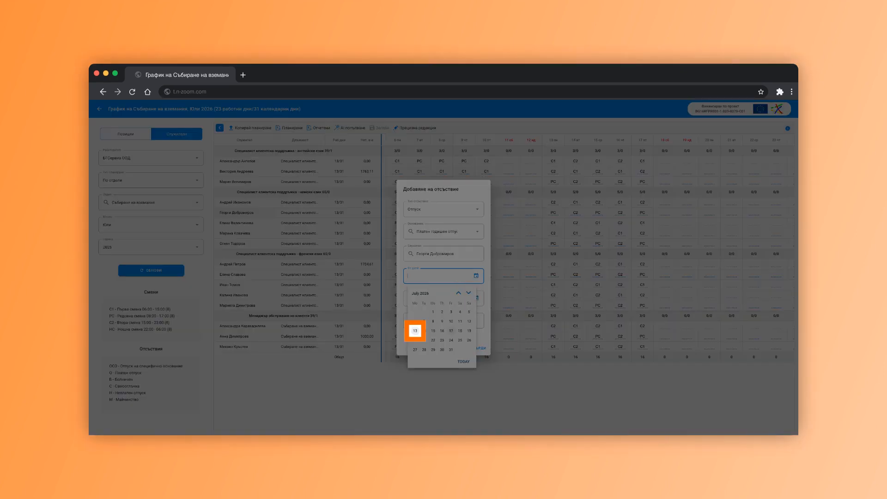
click(415, 331)
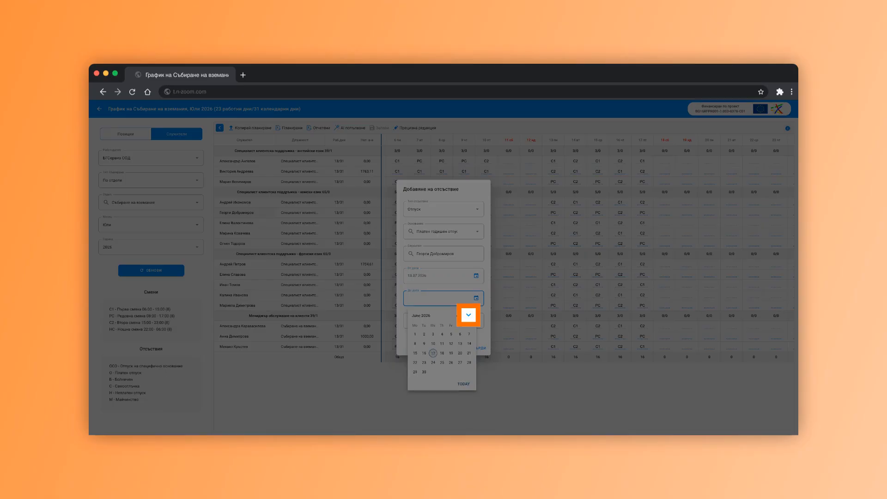
click(468, 314)
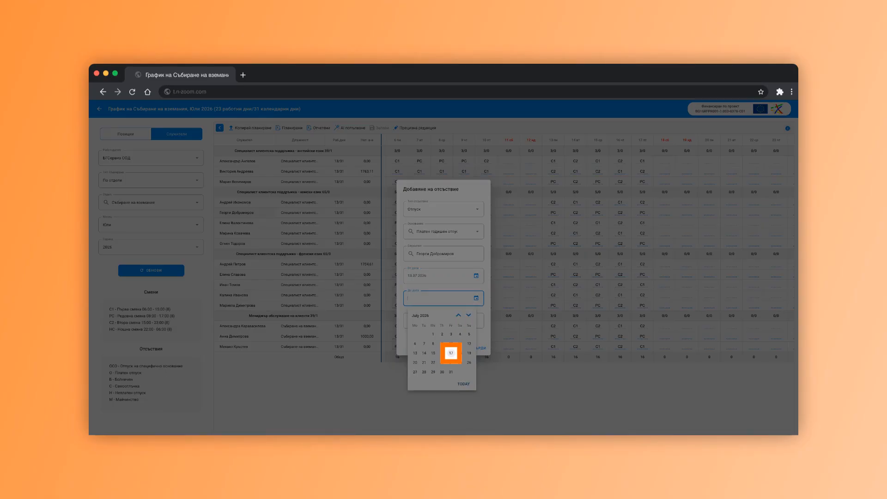
click(451, 352)
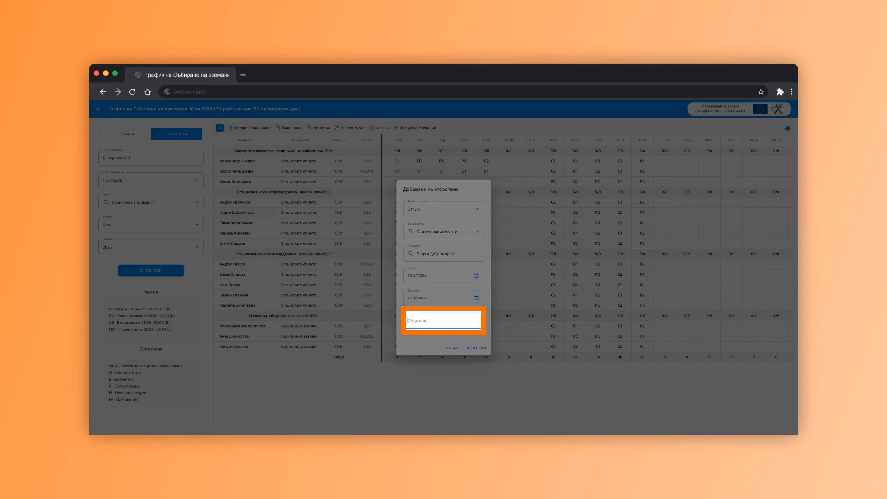
click(443, 319)
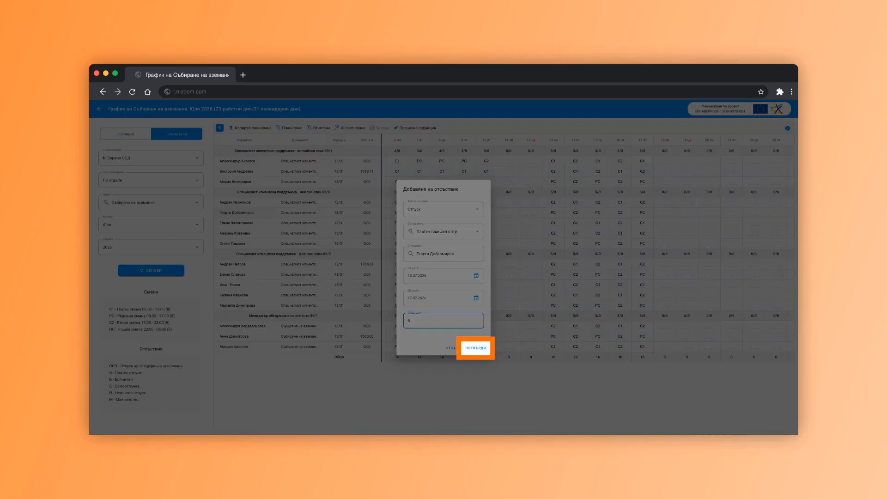
click(475, 347)
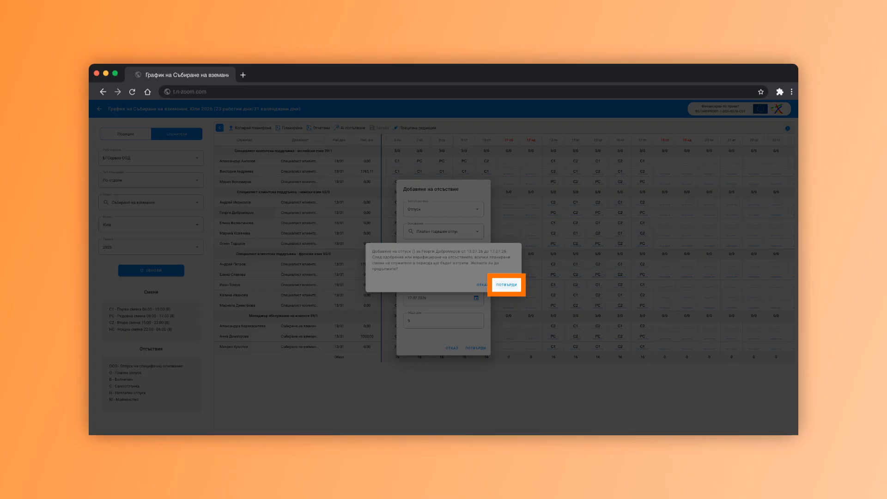
click(506, 284)
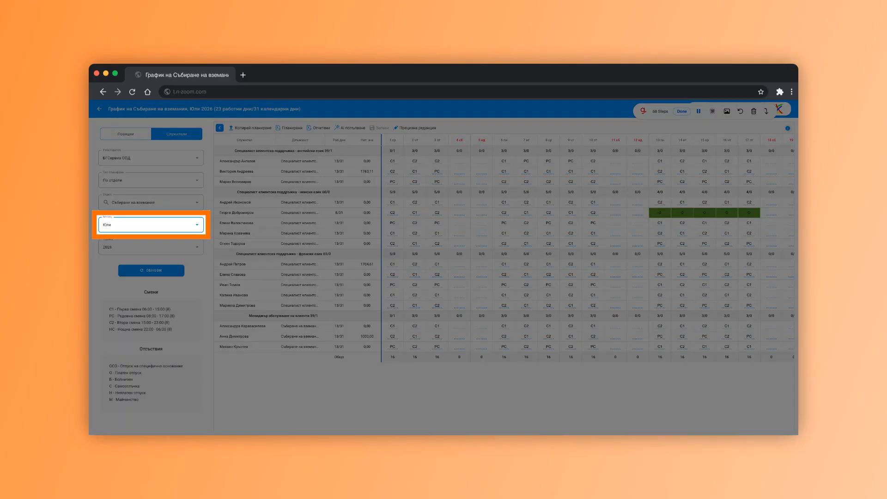
Switch the schedule to Август 2026 and refresh it
click(151, 224)
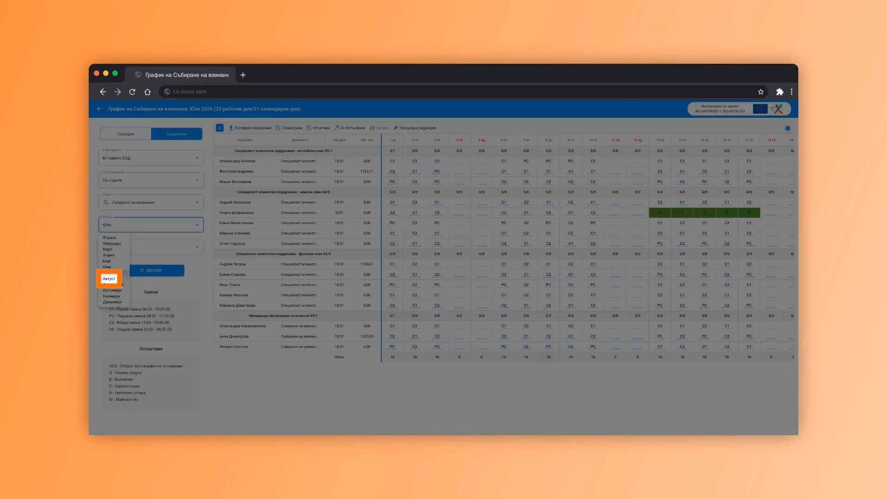
click(109, 279)
click(151, 270)
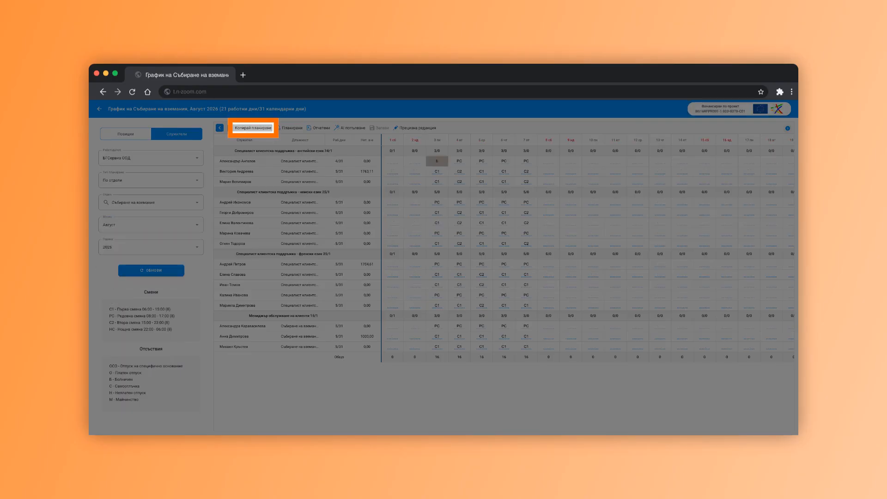
Copy the previous planning into the August schedule, using 4 July 2026 as the start date
click(252, 127)
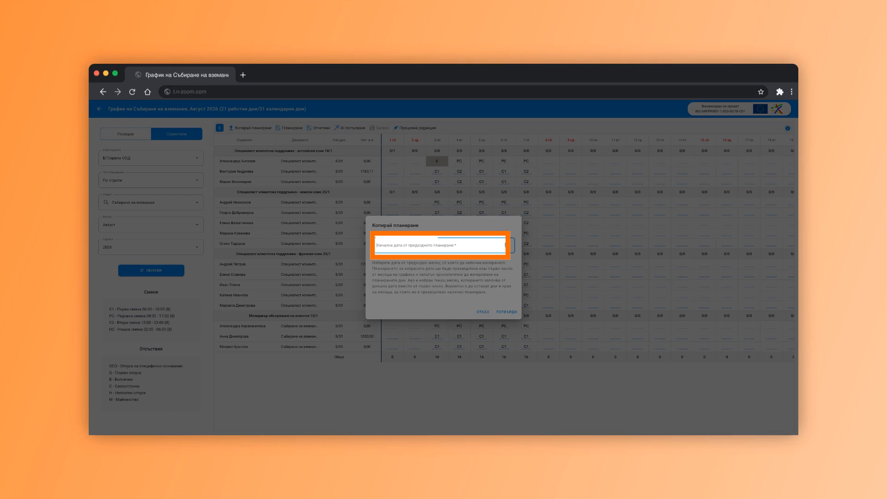
click(440, 245)
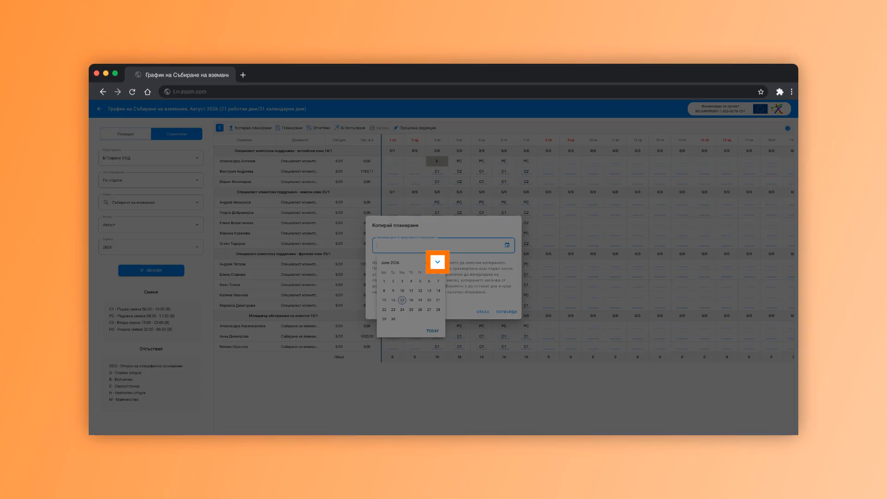
click(438, 262)
click(429, 281)
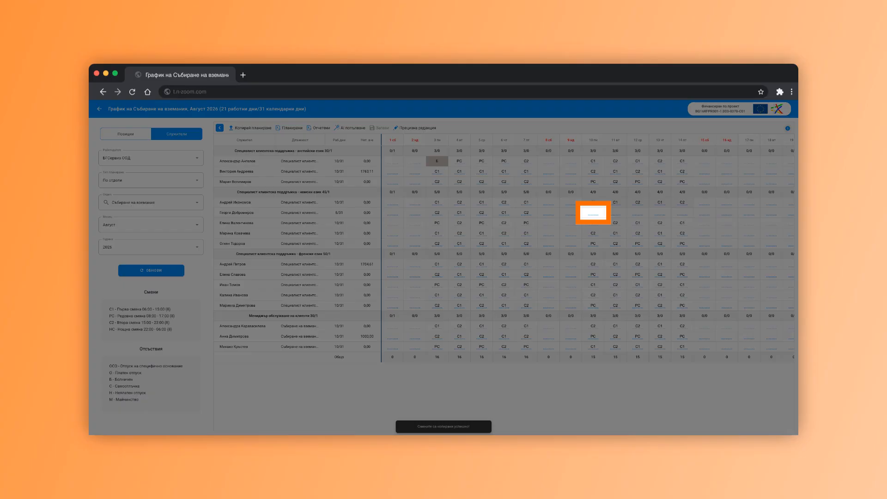
Enter the shifts C2, C1, C2, C1, C2 on 10–14 August for the second German-support employee
click(600, 214)
text(С2	С1	С2	С1	С2)
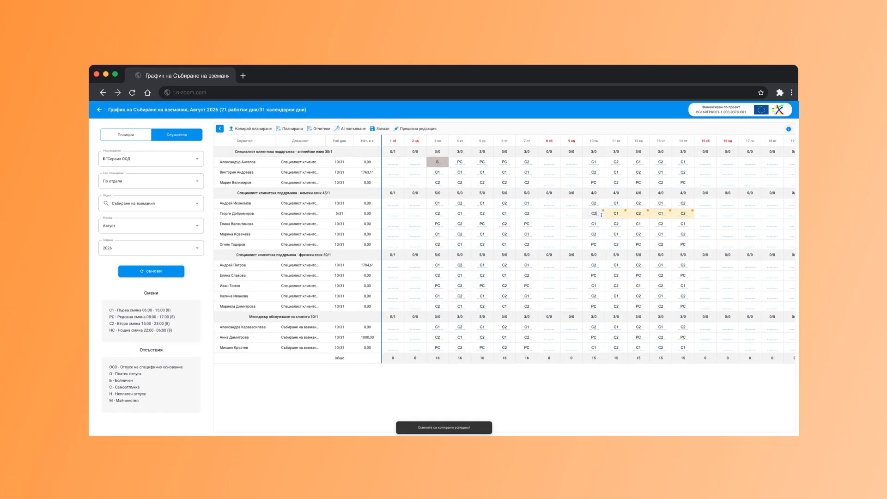